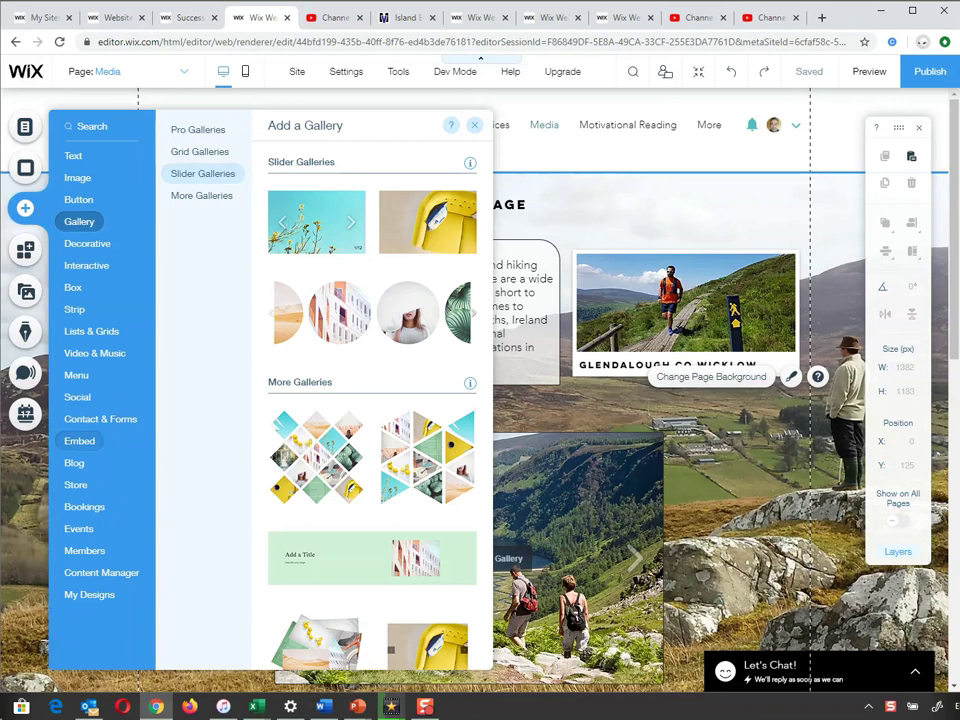
Step: Review the embeddable elements, including custom embeds, single video players, audio players and related apps
{"action": "left_click", "coordinate": [79, 441]}
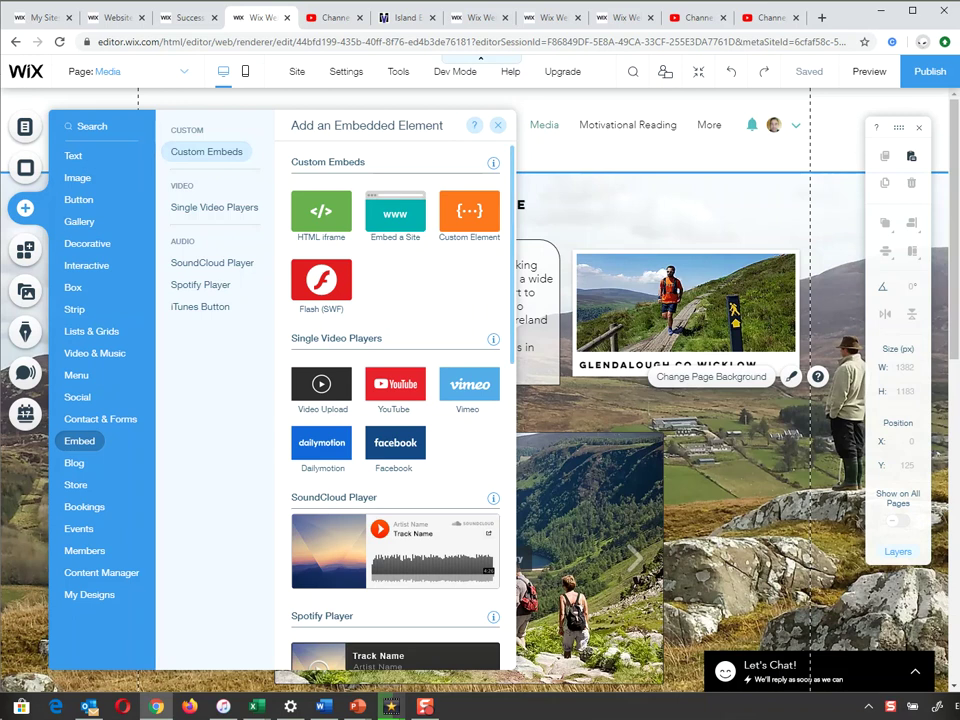
{"action": "scroll", "coordinate": [395, 400], "scroll_direction": "down", "scroll_amount": 5}
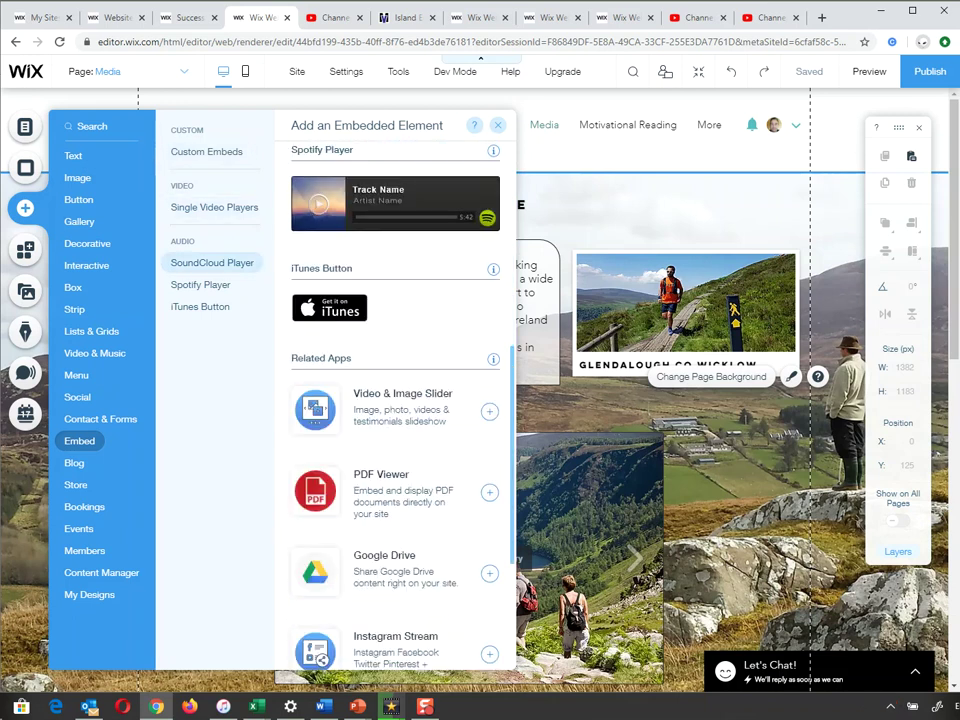
{"action": "scroll", "coordinate": [395, 400], "scroll_direction": "up", "scroll_amount": 4}
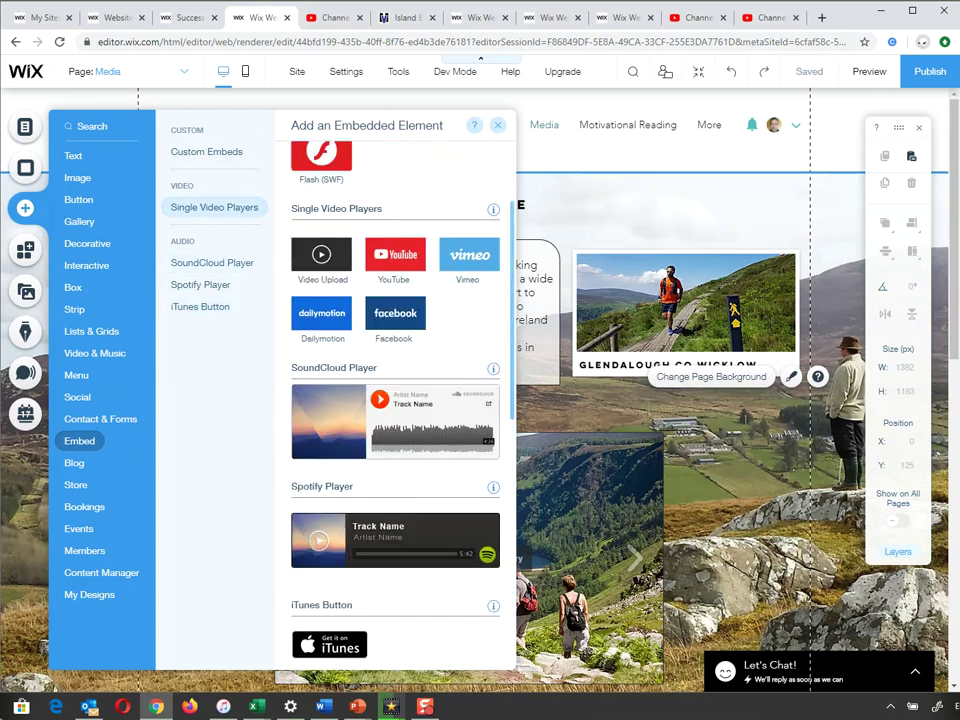
{"action": "scroll", "coordinate": [395, 400], "scroll_direction": "up", "scroll_amount": 2}
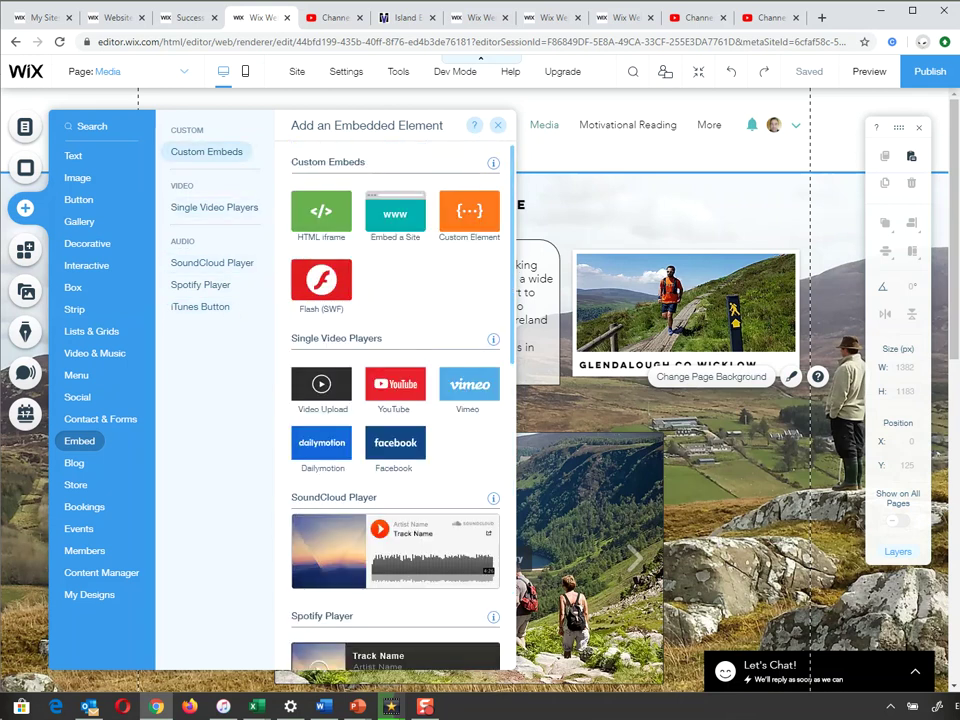
Step: Look through the Blog, Store, Bookings, Events, Members and Content Manager elements available to add
{"action": "left_click", "coordinate": [74, 463]}
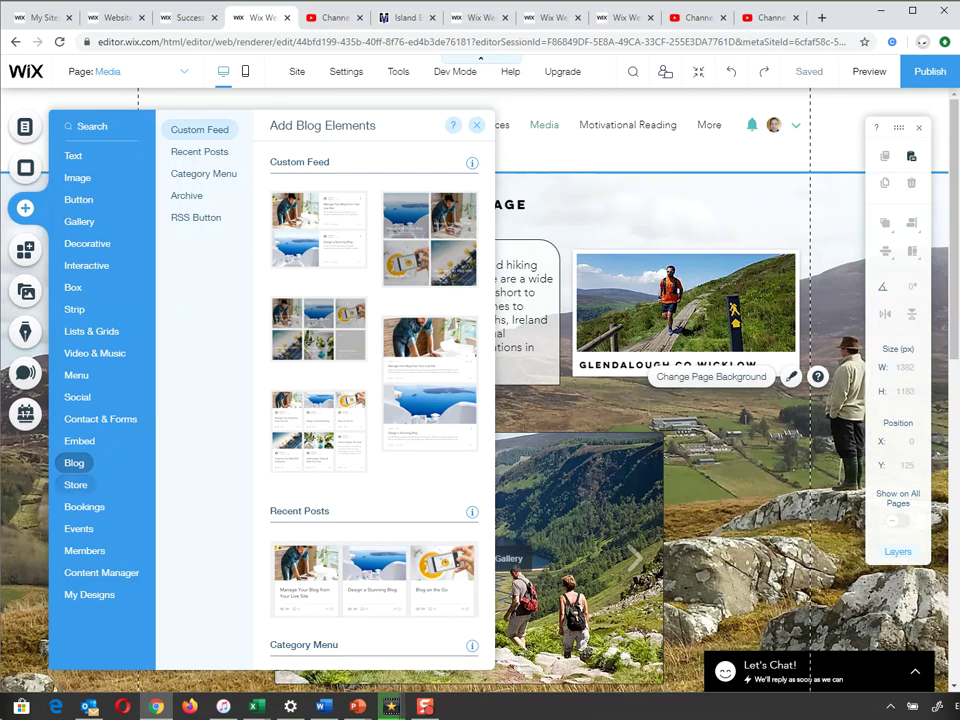
{"action": "left_click", "coordinate": [75, 485]}
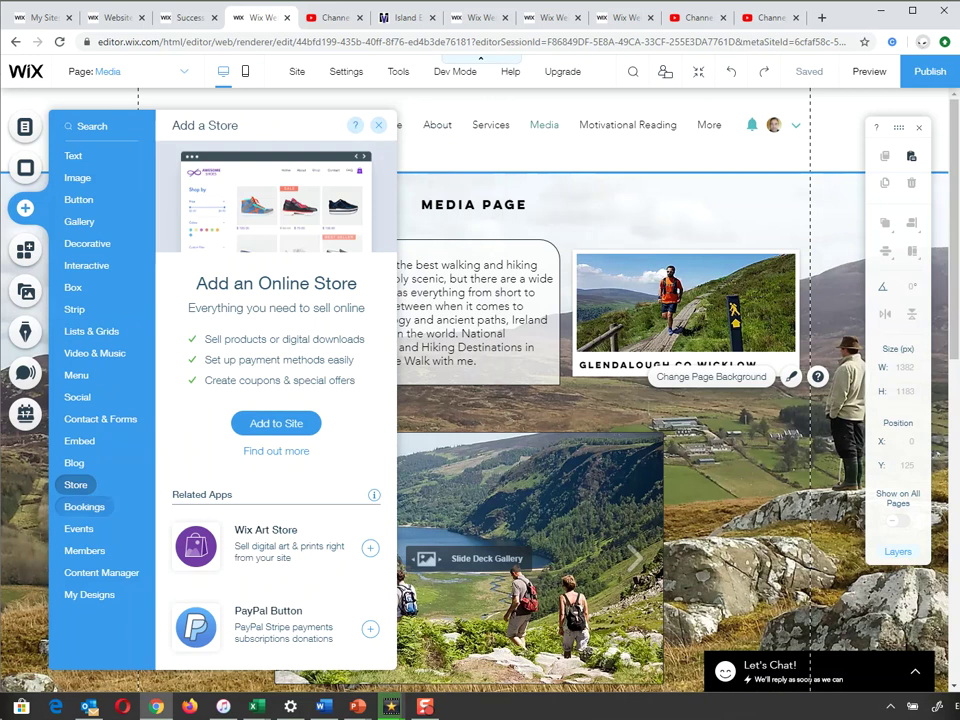
{"action": "left_click", "coordinate": [84, 507]}
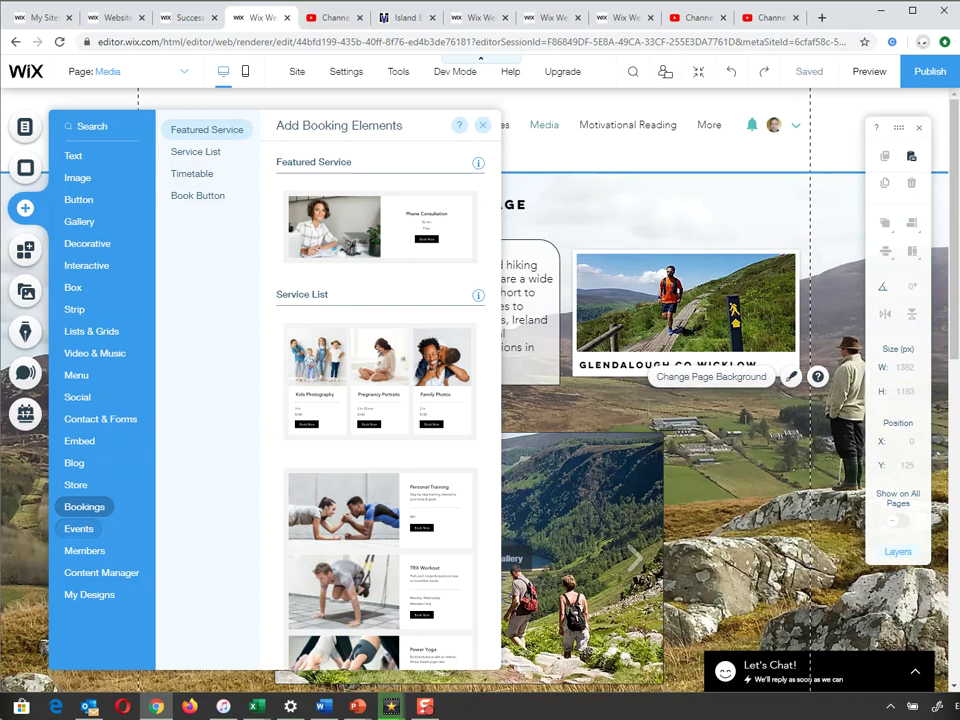
{"action": "left_click", "coordinate": [78, 528]}
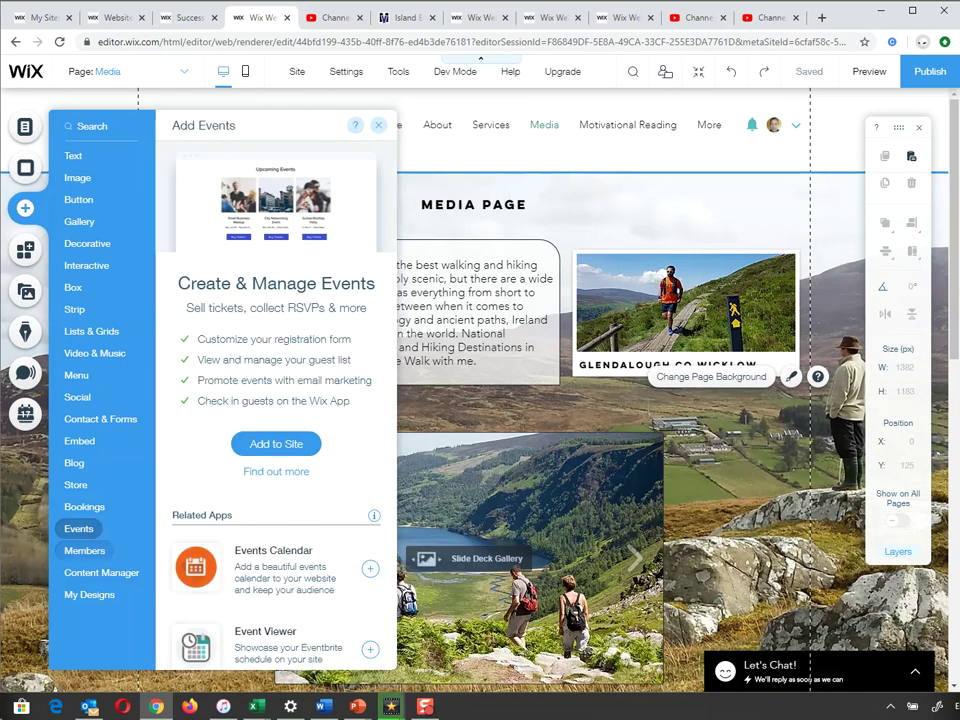
{"action": "left_click", "coordinate": [84, 551]}
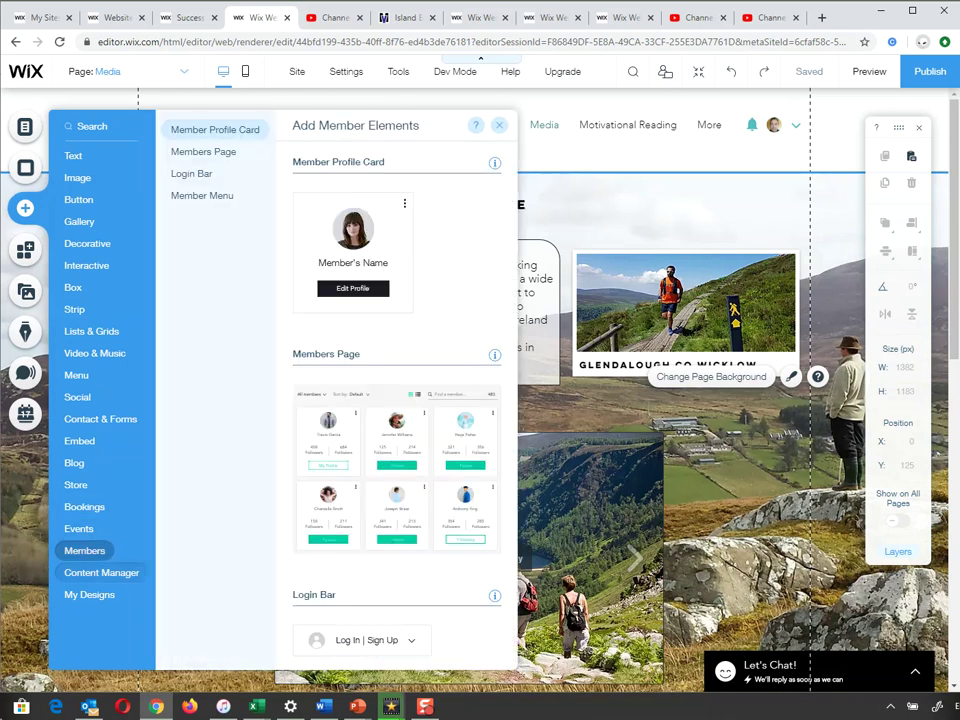
{"action": "left_click", "coordinate": [101, 573]}
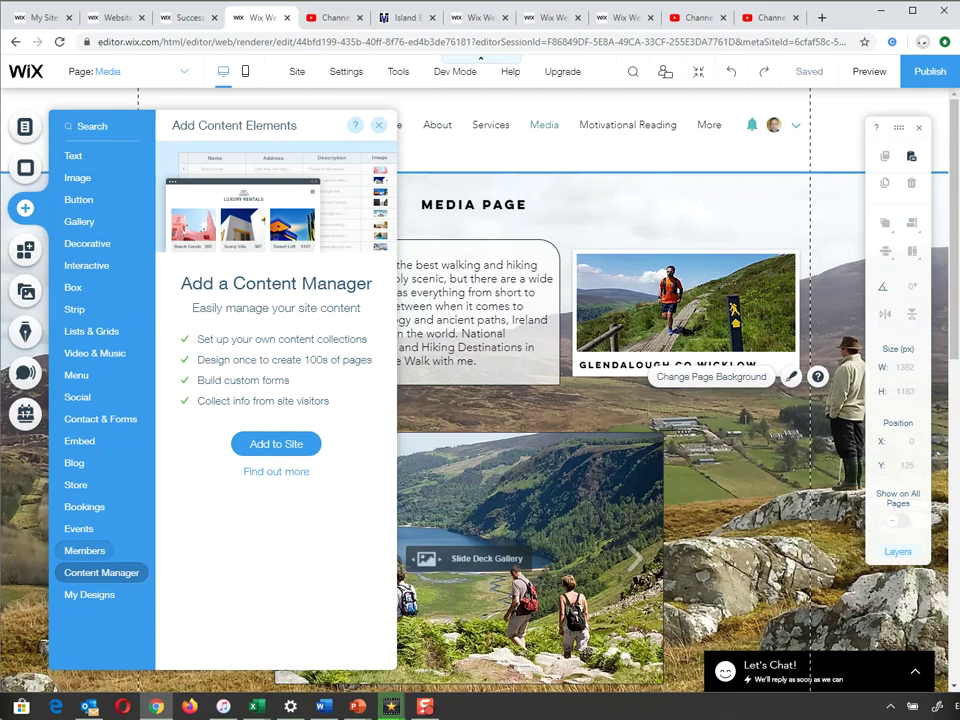
Step: Revisit the Members, Bookings, Store, Blog and Events elements, ending with Video & Music
{"action": "left_click", "coordinate": [84, 551]}
{"action": "left_click", "coordinate": [84, 507]}
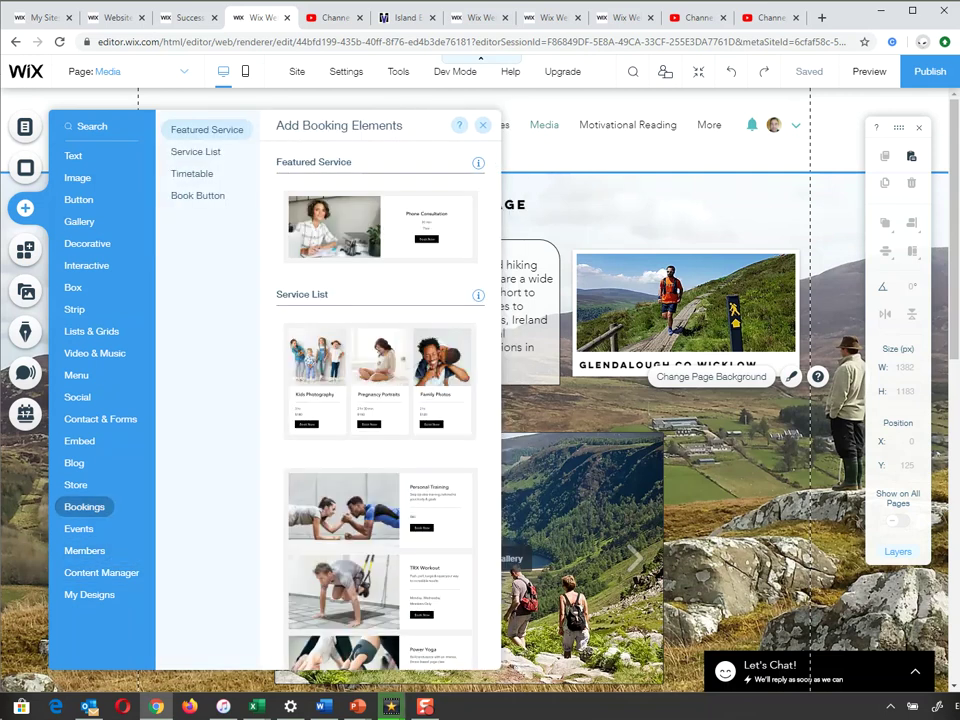
{"action": "left_click", "coordinate": [75, 485]}
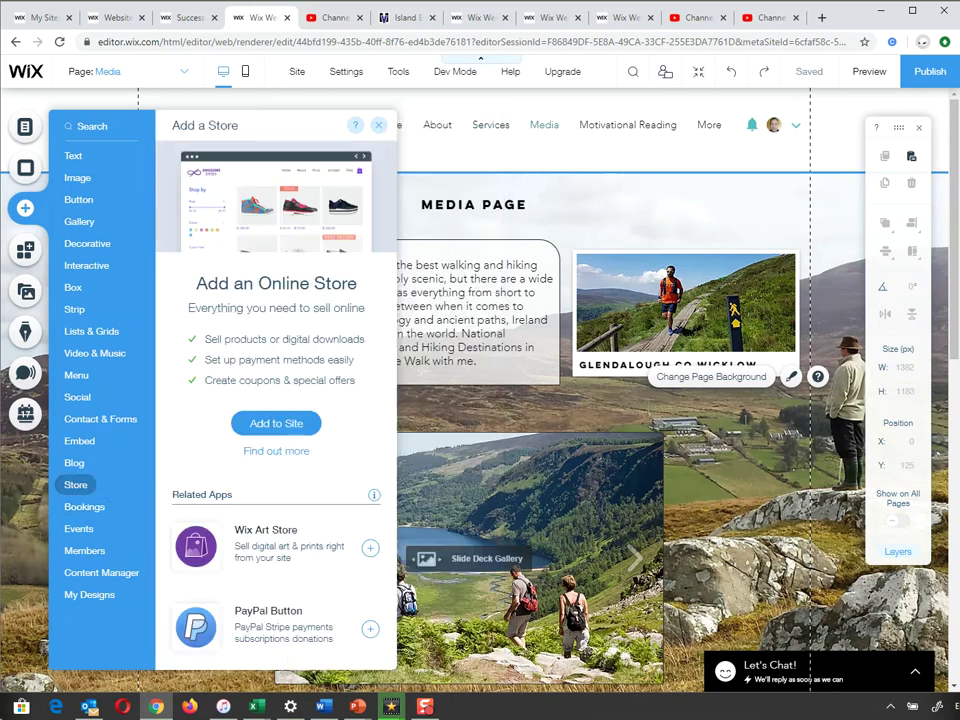
{"action": "left_click", "coordinate": [74, 463]}
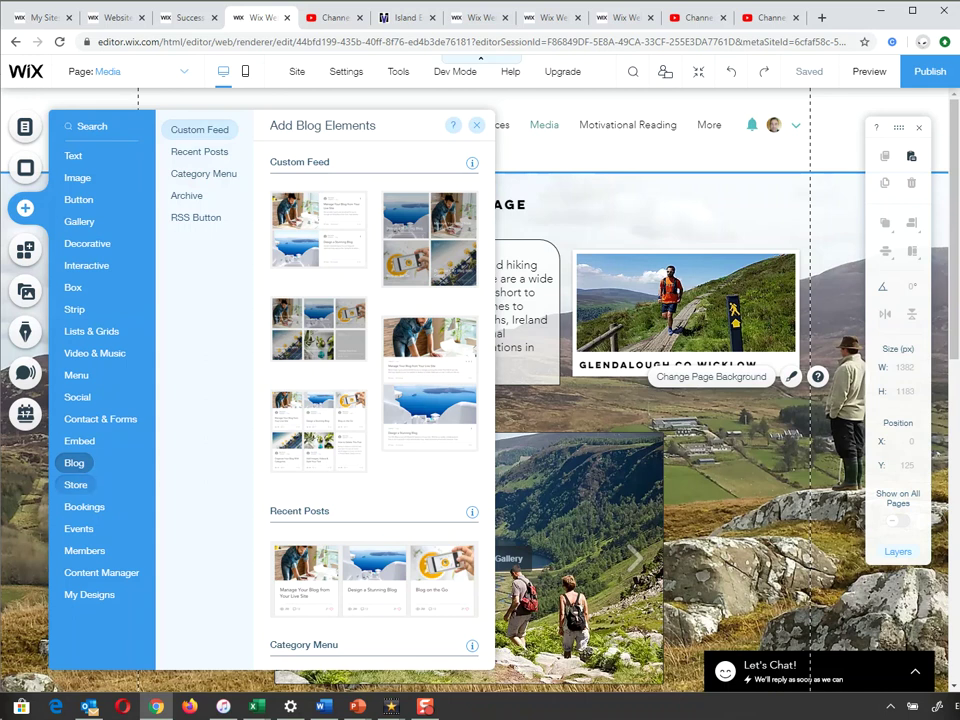
{"action": "left_click", "coordinate": [76, 485]}
{"action": "left_click", "coordinate": [84, 507]}
{"action": "left_click", "coordinate": [78, 528]}
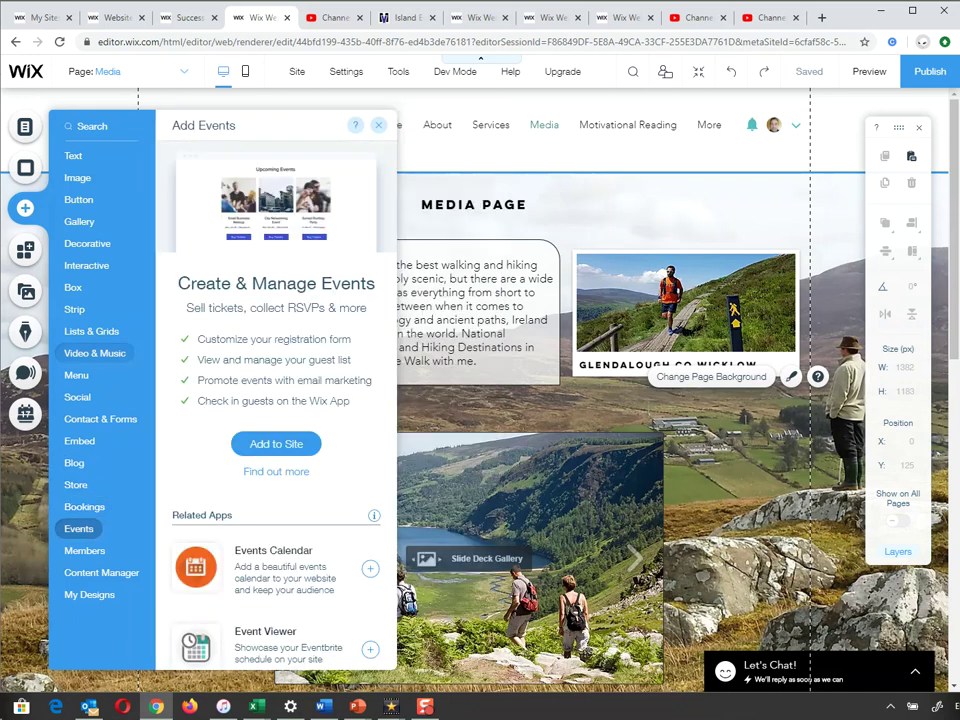
{"action": "left_click", "coordinate": [94, 353]}
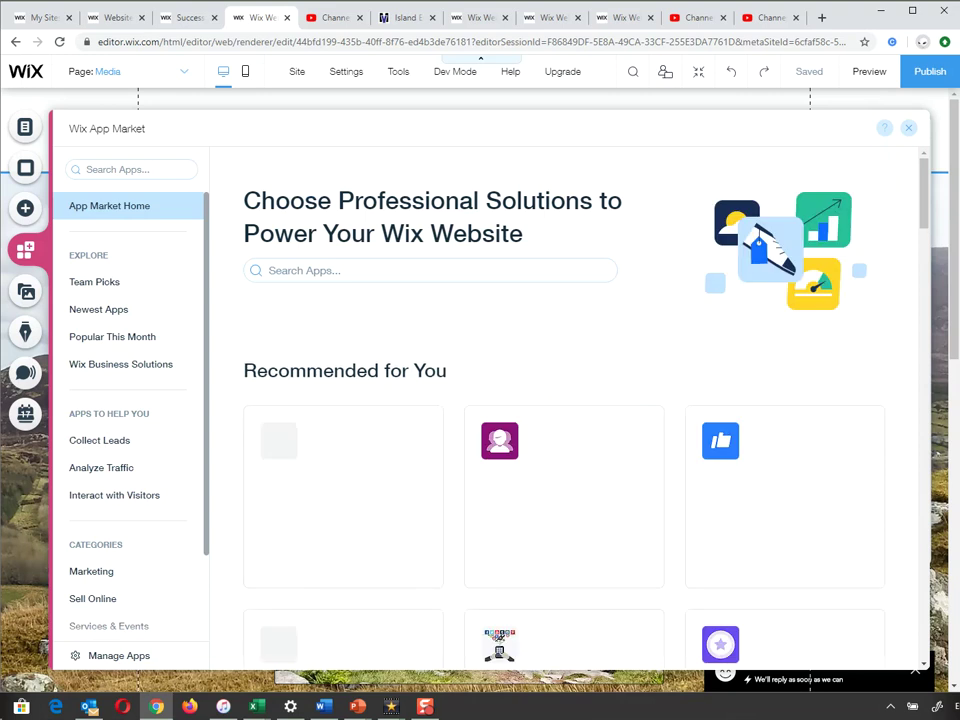
Step: Browse the Wix App Market home, examining the Recommended for You, Trending Now and Wix Business Solutions apps
{"action": "scroll", "coordinate": [340, 300], "scroll_direction": "down", "scroll_amount": 4}
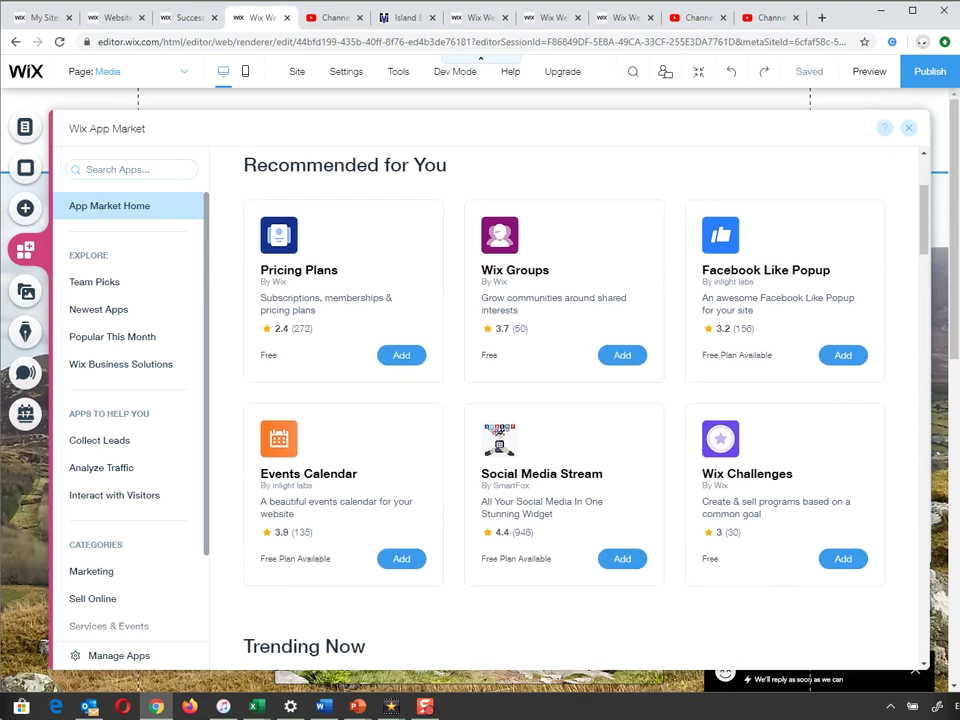
{"action": "scroll", "coordinate": [340, 300], "scroll_direction": "down", "scroll_amount": 1}
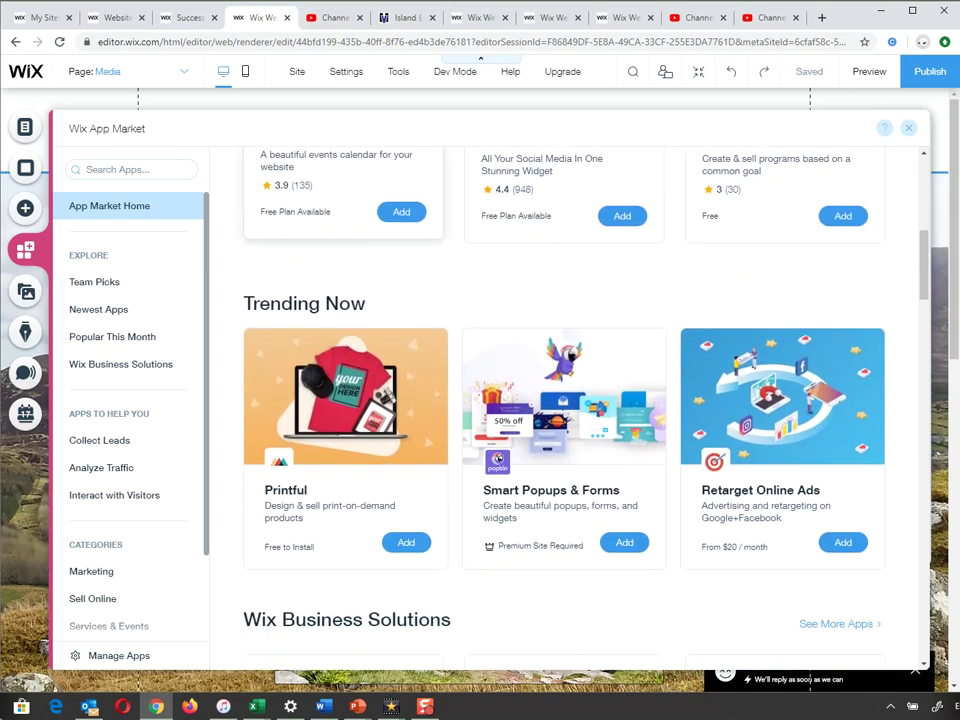
{"action": "scroll", "coordinate": [340, 300], "scroll_direction": "down", "scroll_amount": 4}
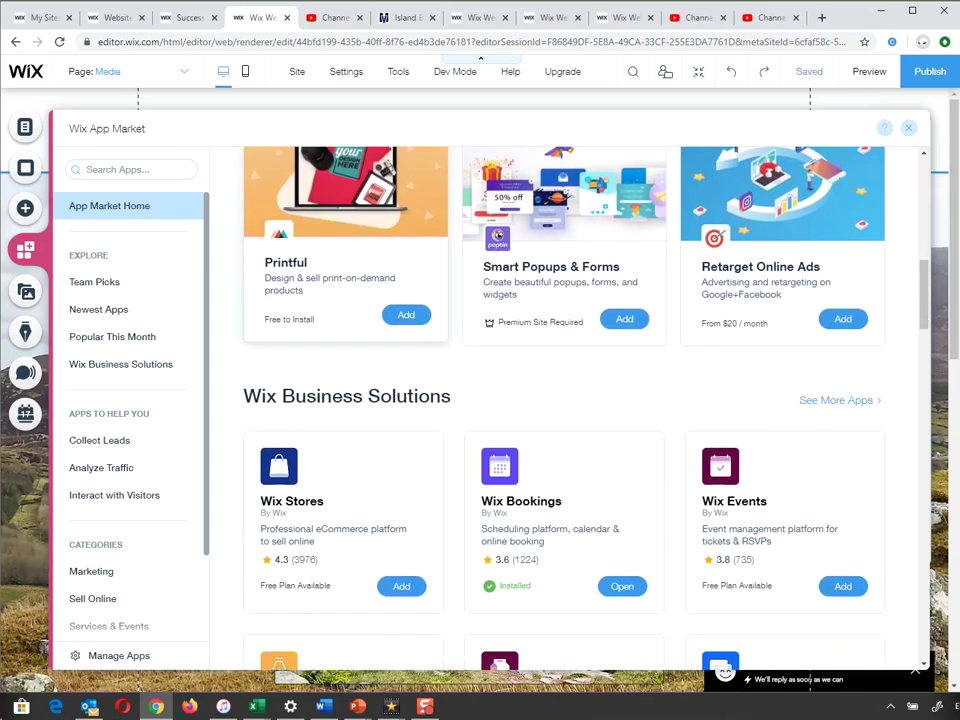
{"action": "scroll", "coordinate": [340, 300], "scroll_direction": "down", "scroll_amount": 3}
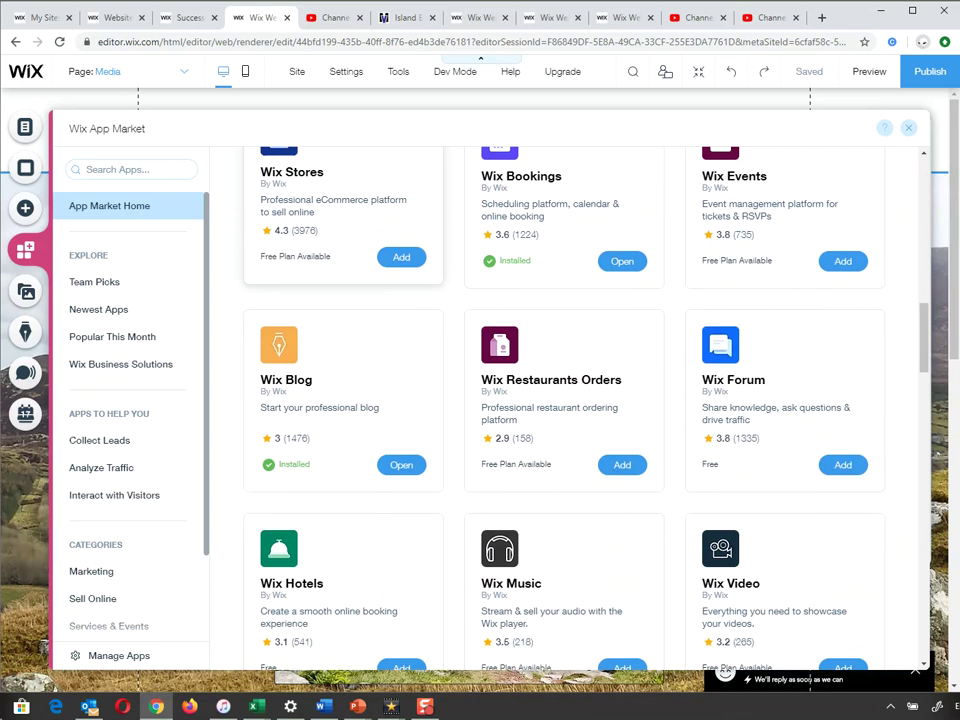
{"action": "scroll", "coordinate": [340, 300], "scroll_direction": "up", "scroll_amount": 4}
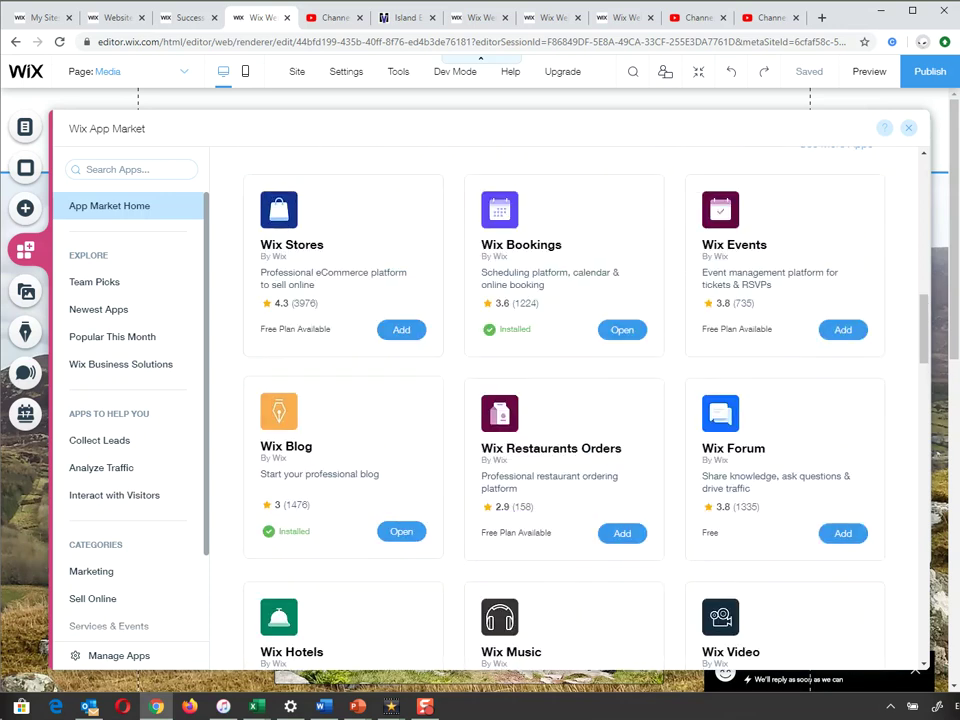
{"action": "scroll", "coordinate": [565, 400], "scroll_direction": "up", "scroll_amount": 8}
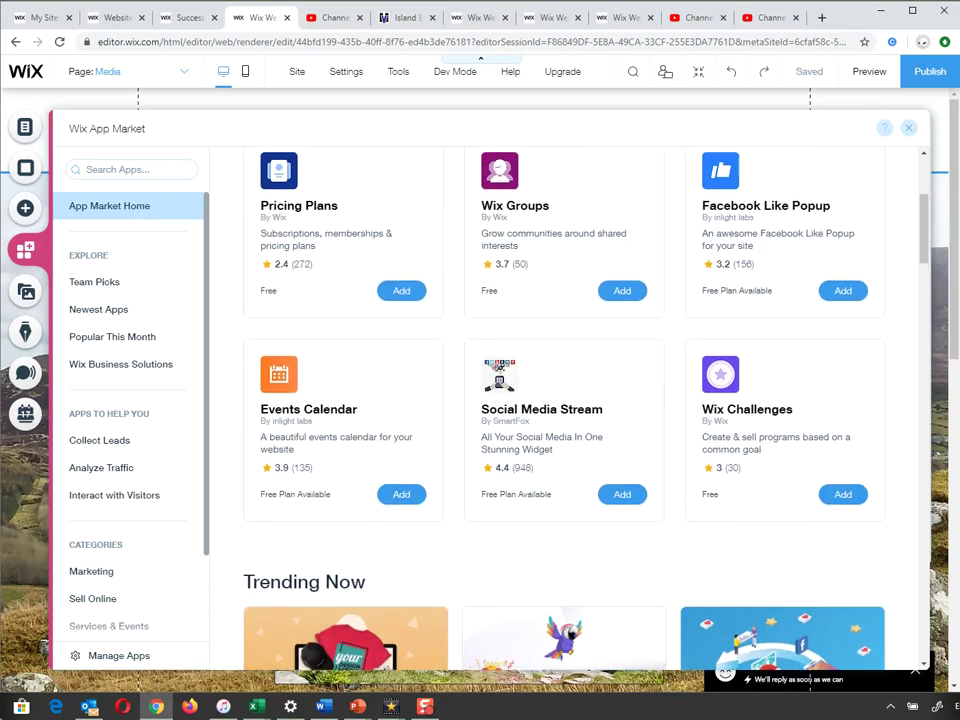
{"action": "scroll", "coordinate": [565, 400], "scroll_direction": "down", "scroll_amount": 1}
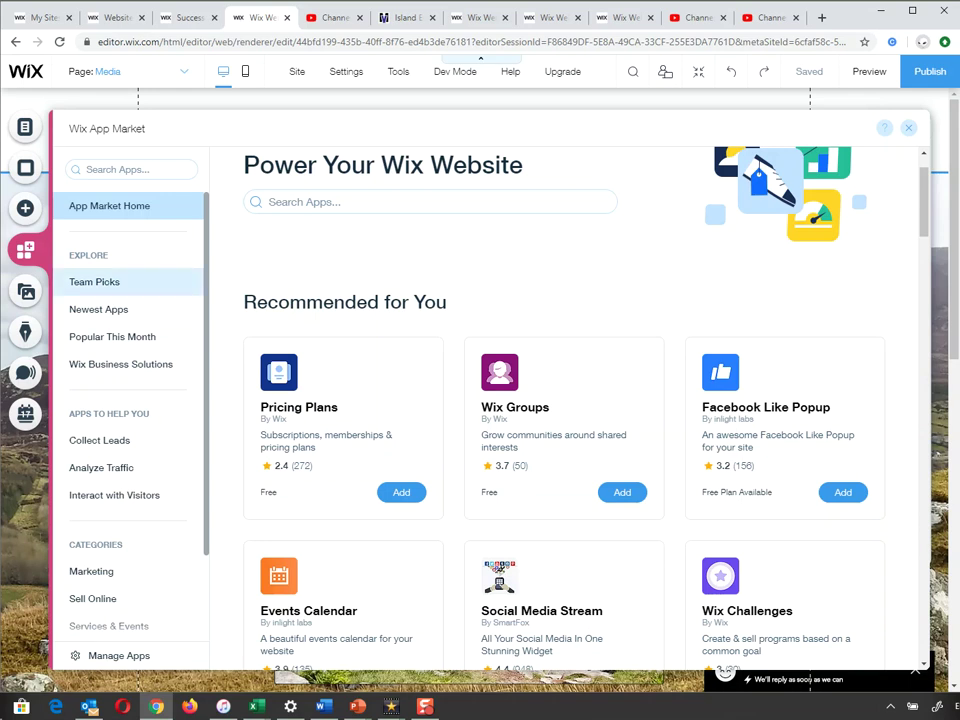
{"action": "scroll", "coordinate": [560, 400], "scroll_direction": "down", "scroll_amount": 2}
{"action": "scroll", "coordinate": [560, 400], "scroll_direction": "down", "scroll_amount": 2}
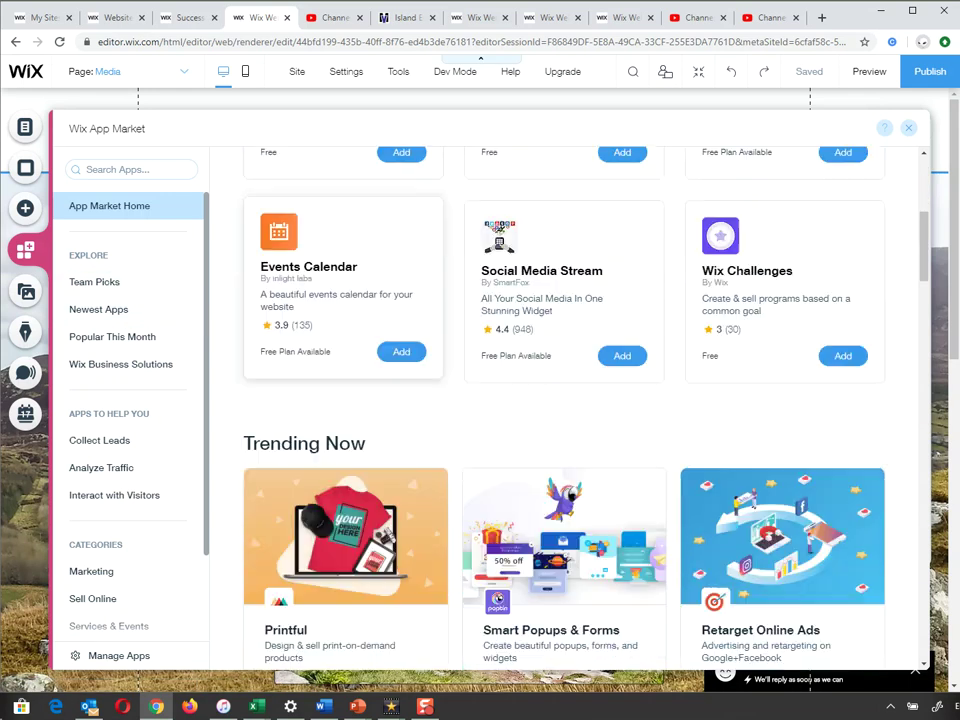
{"action": "scroll", "coordinate": [560, 400], "scroll_direction": "up", "scroll_amount": 5}
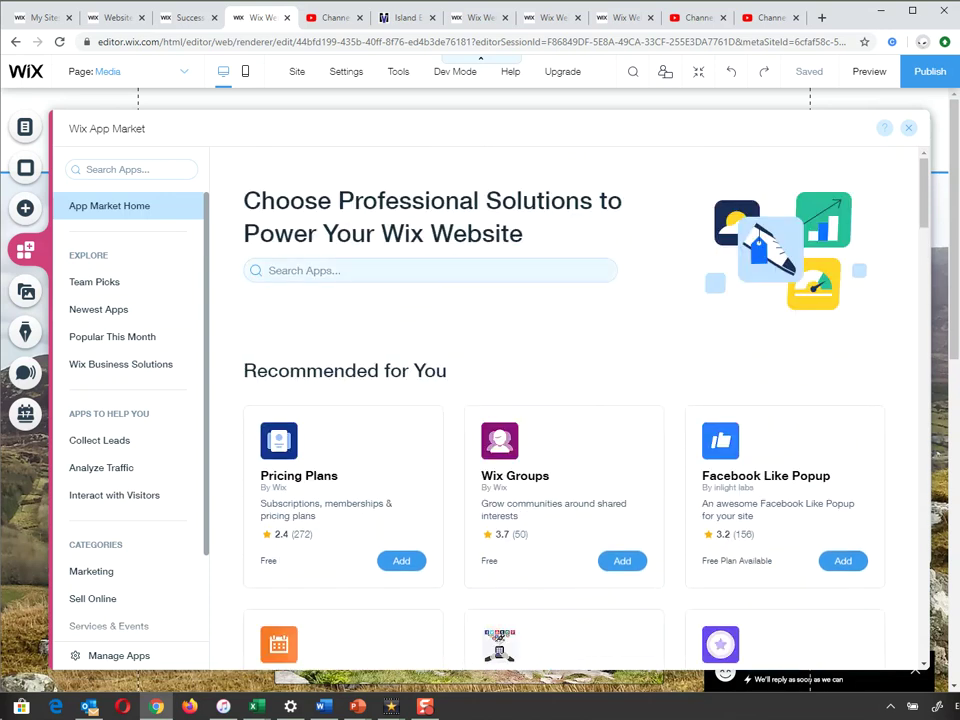
Step: Search the Wix App Market for the suggested term "instagram feed"
{"action": "left_click", "coordinate": [340, 271]}
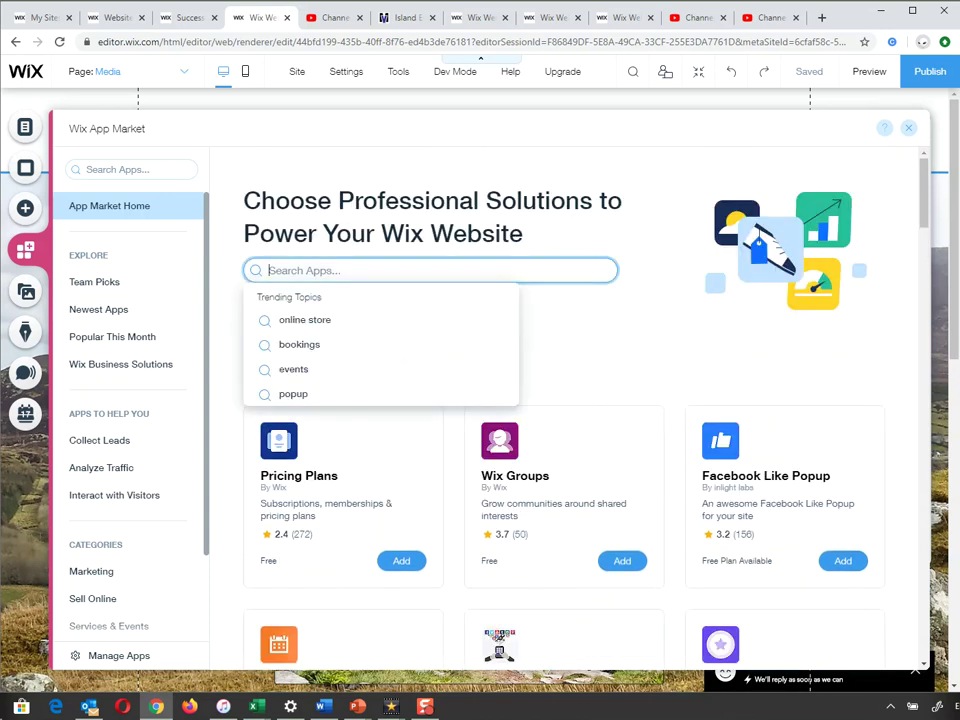
{"action": "type", "text": "instagra"}
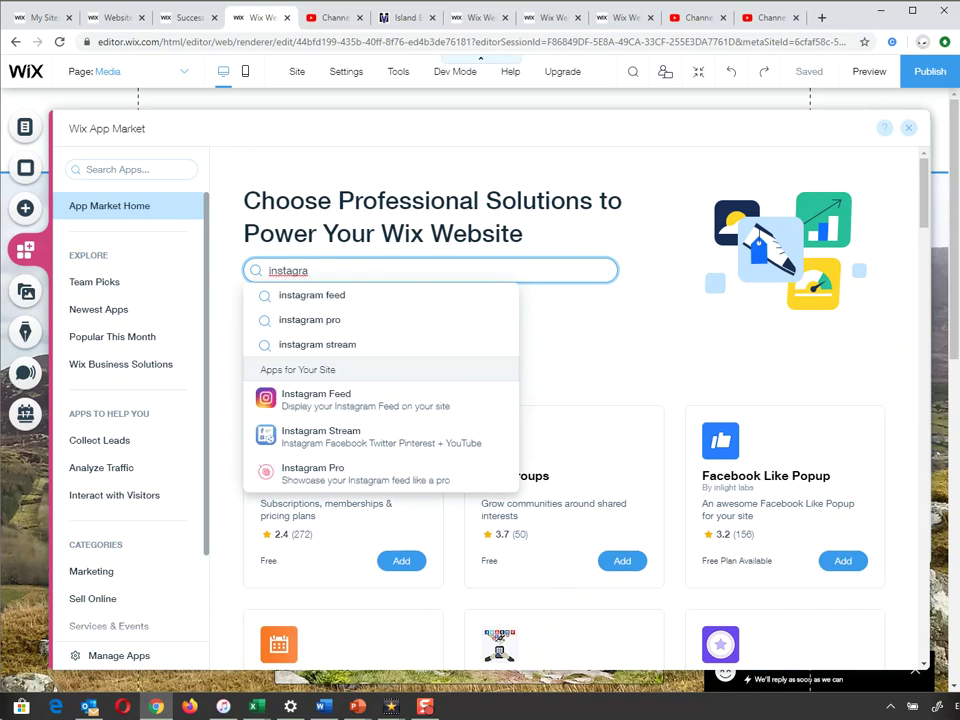
{"action": "key", "text": "Down"}
{"action": "key", "text": "Return"}
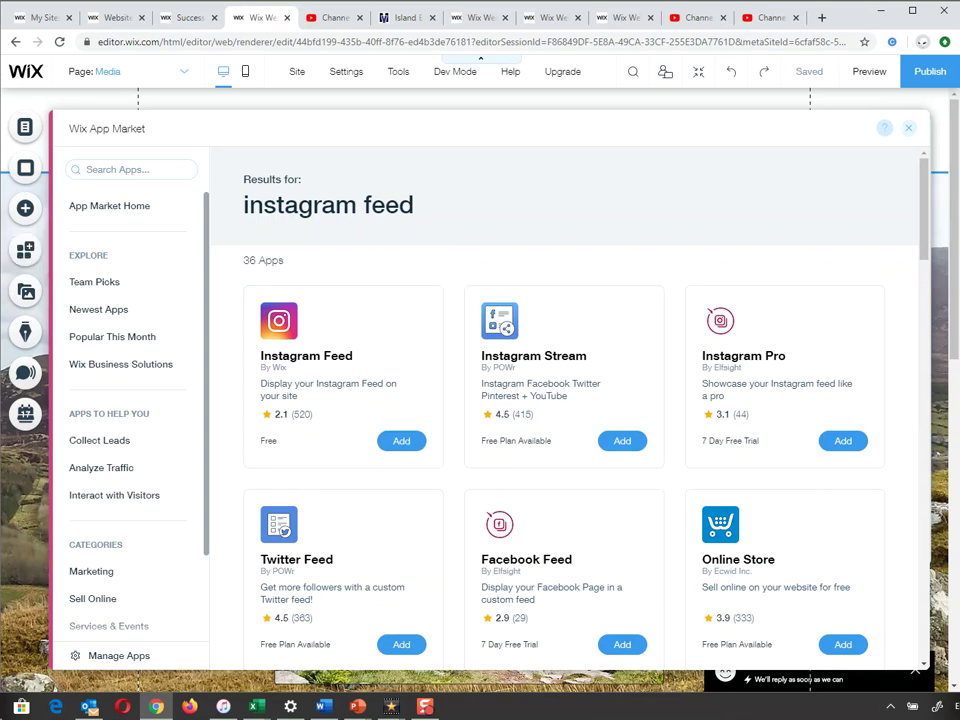
Step: Close the App Market and look over the Media page from its text box down to the contact section
{"action": "left_click", "coordinate": [938, 455]}
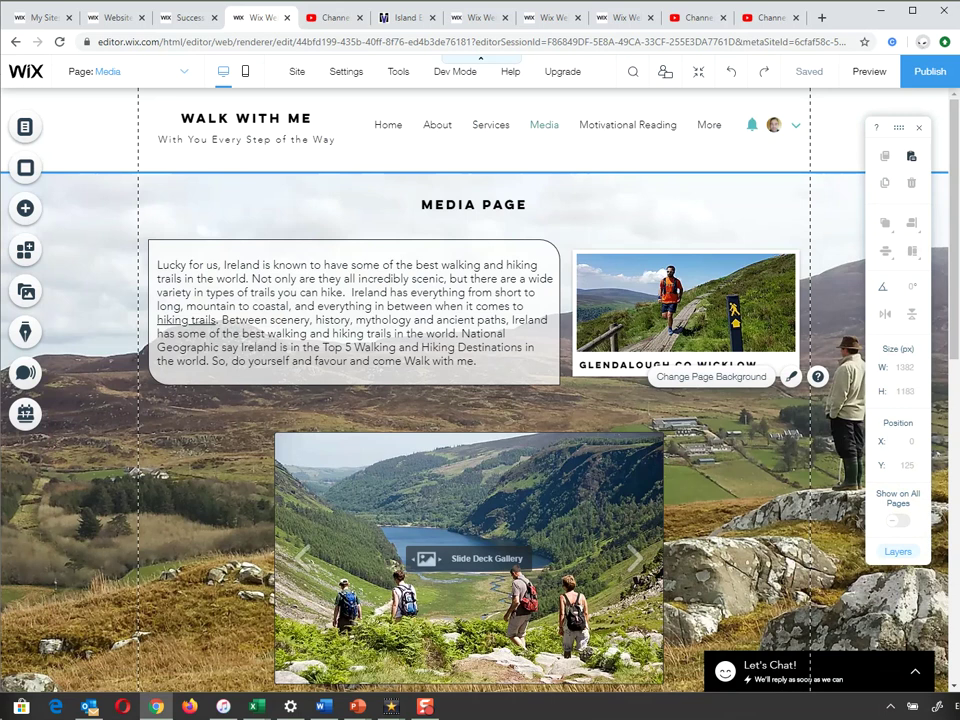
{"action": "scroll", "coordinate": [336, 414], "scroll_direction": "down", "scroll_amount": 5}
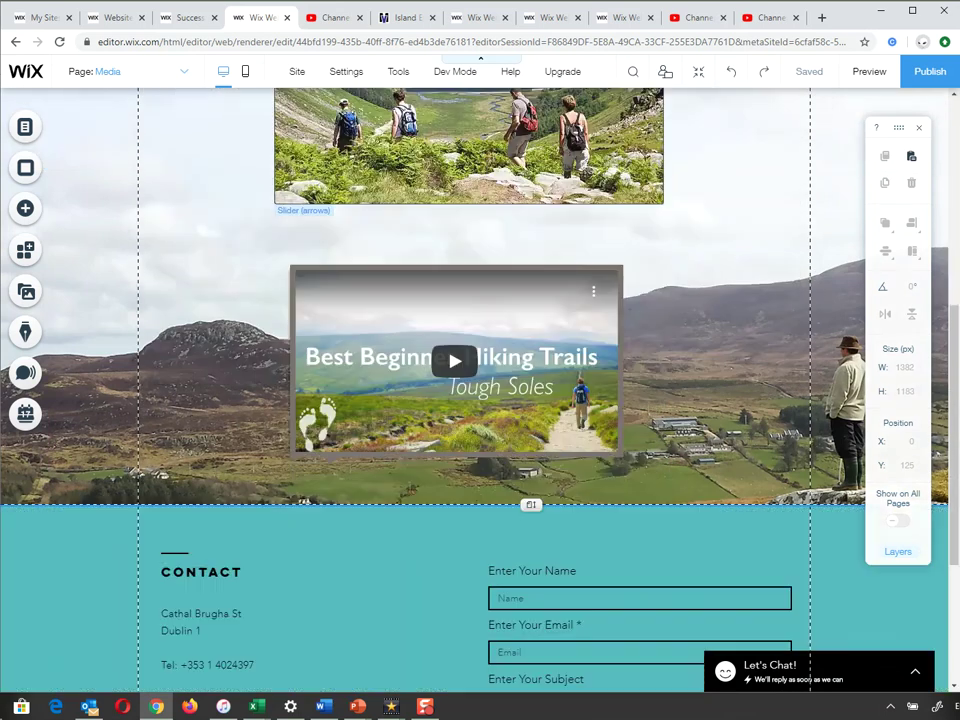
{"action": "scroll", "coordinate": [400, 350], "scroll_direction": "up", "scroll_amount": 1}
{"action": "scroll", "coordinate": [470, 400], "scroll_direction": "up", "scroll_amount": 3}
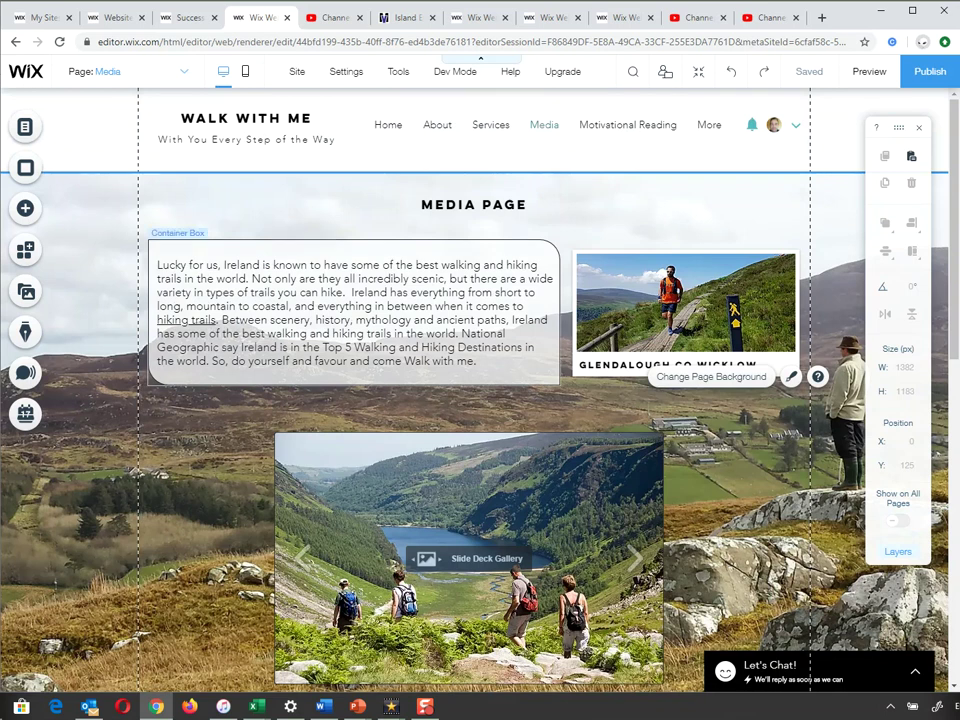
Step: Save the site and dismiss the save confirmation without publishing
{"action": "mouse_move", "coordinate": [297, 71]}
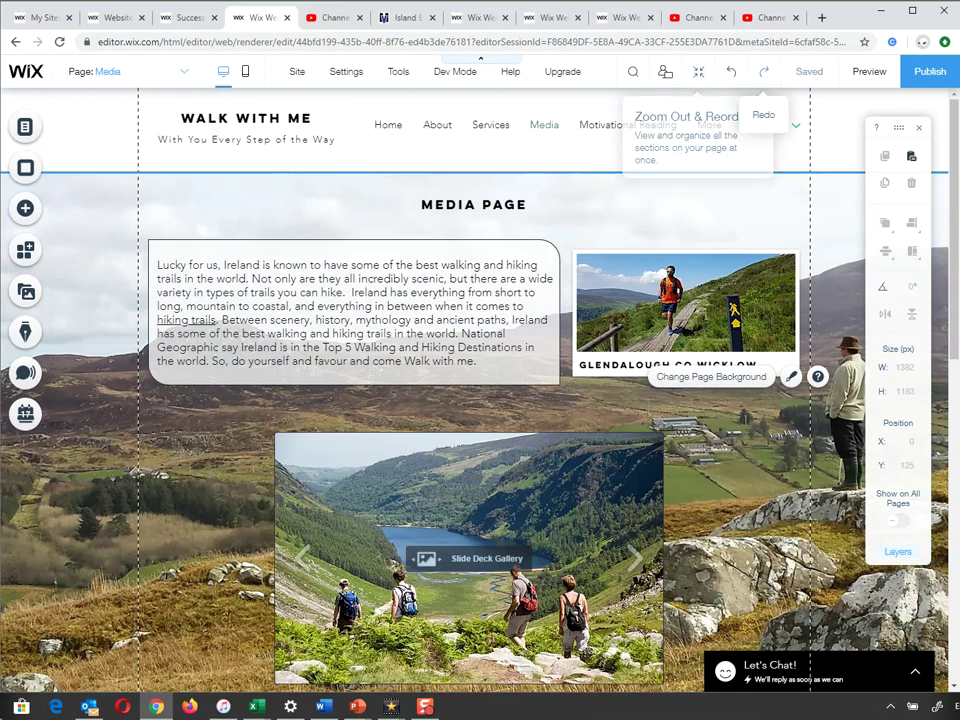
{"action": "left_click", "coordinate": [809, 71]}
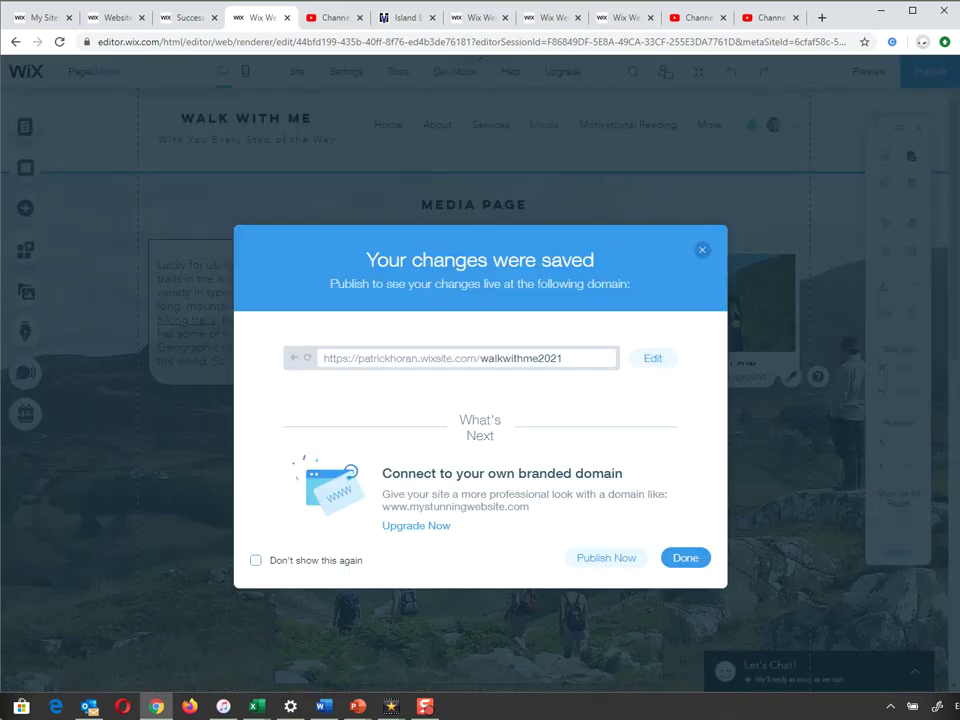
{"action": "key", "text": "Escape"}
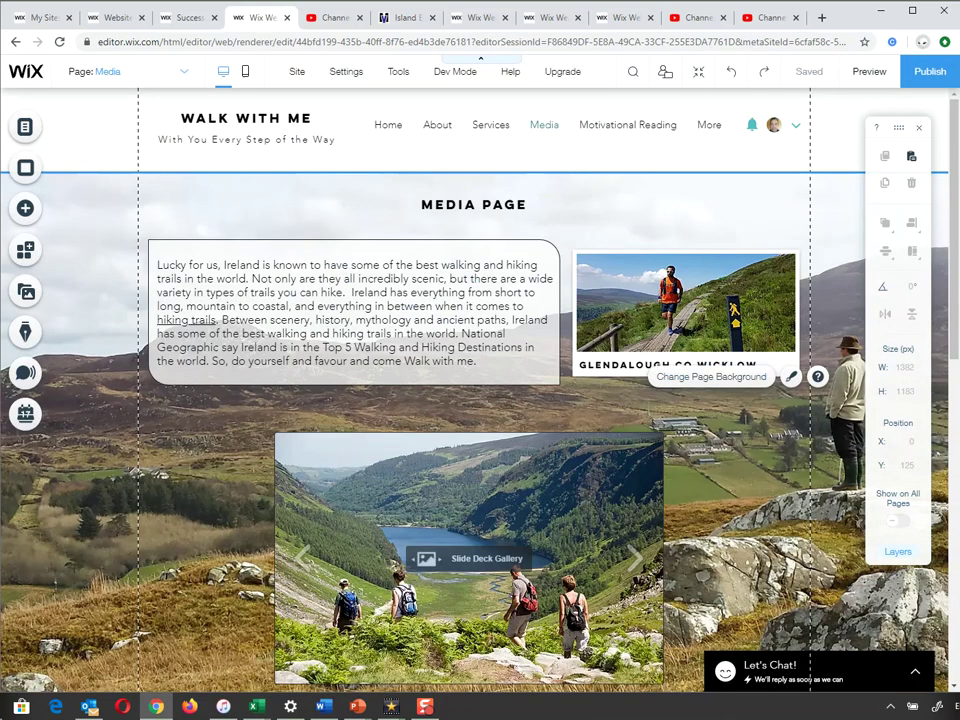